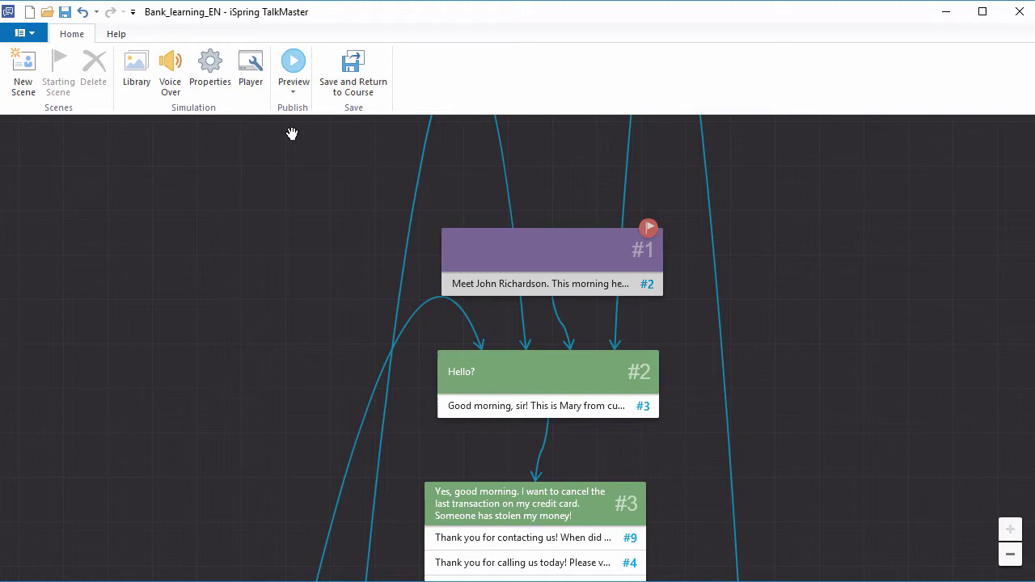
Preview the bank phone-call simulation, start it and play the first reply to the caller.
left_click(294, 68)
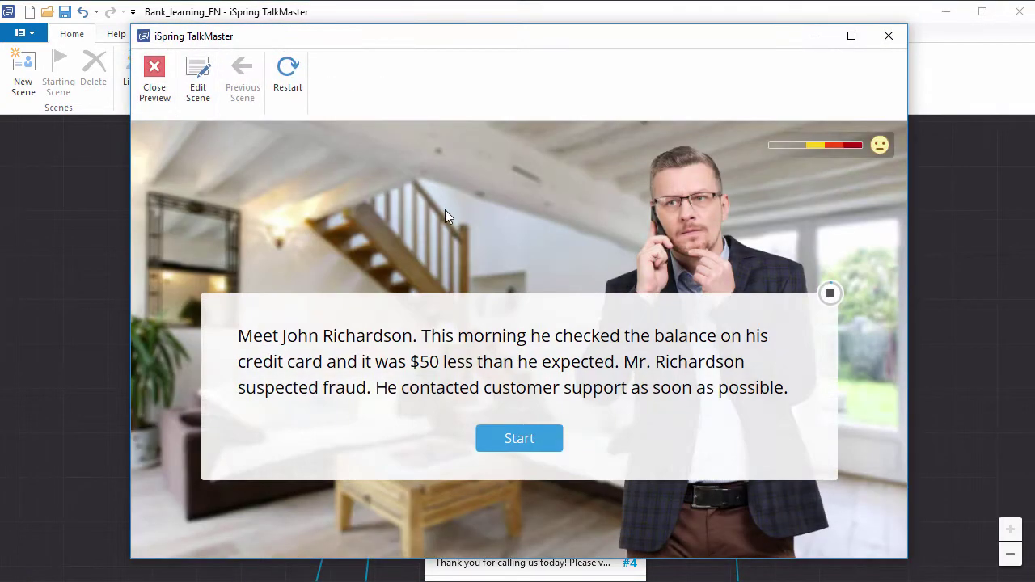
left_click(519, 440)
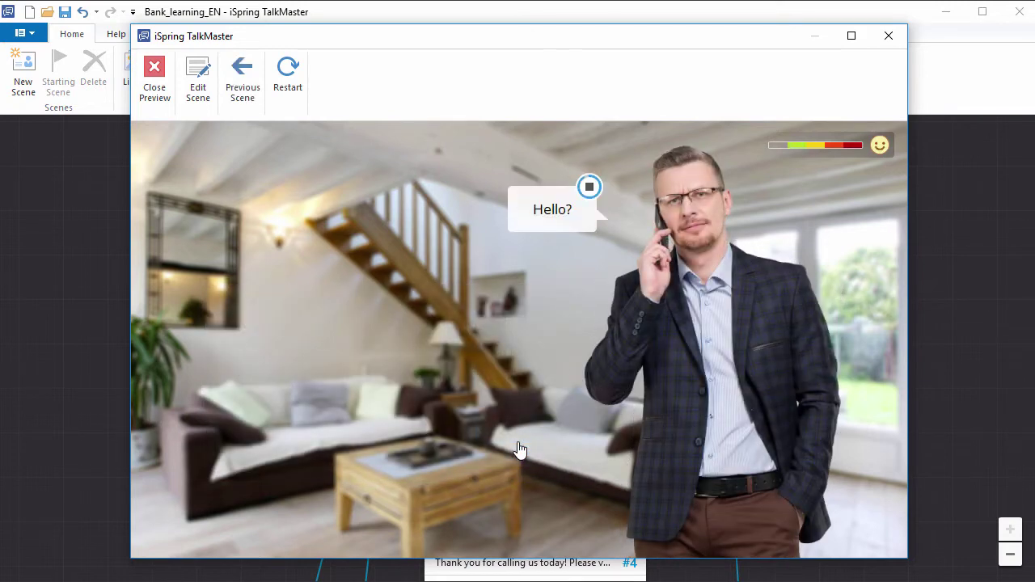
left_click(422, 533)
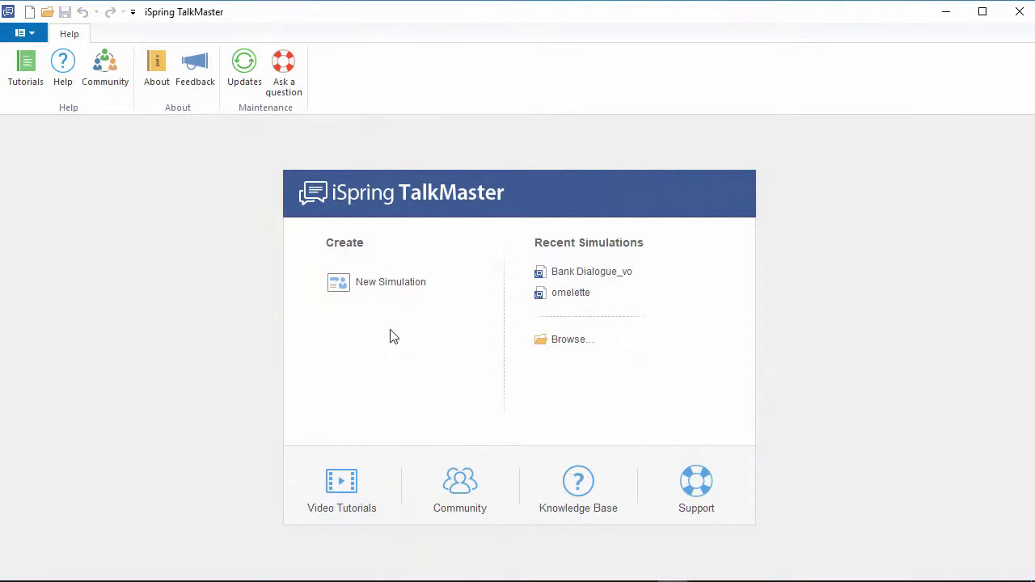
Create the blank simulation Presentation1 Simulation 1 and add an empty scene #1.
left_click(389, 283)
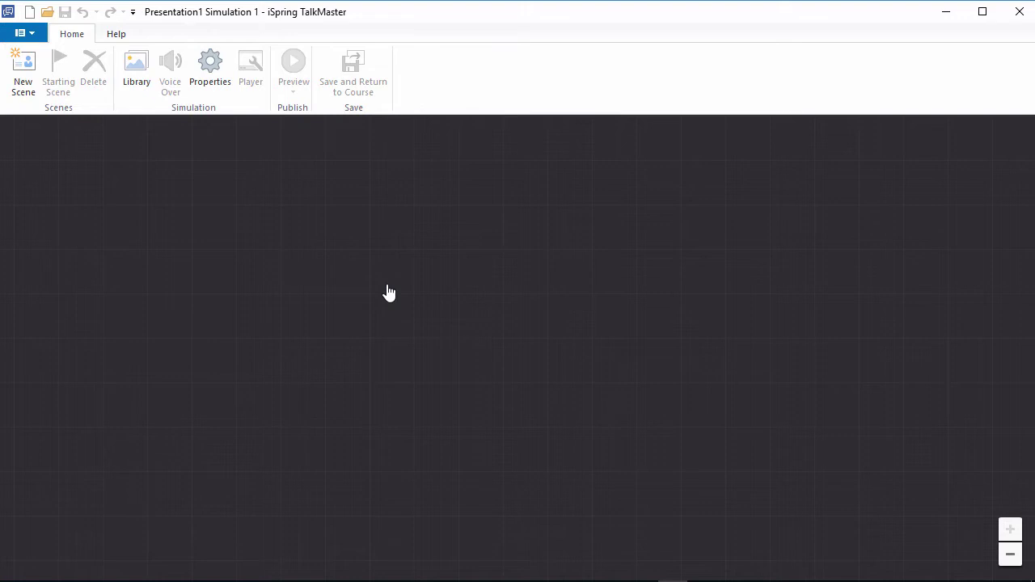
left_click(24, 96)
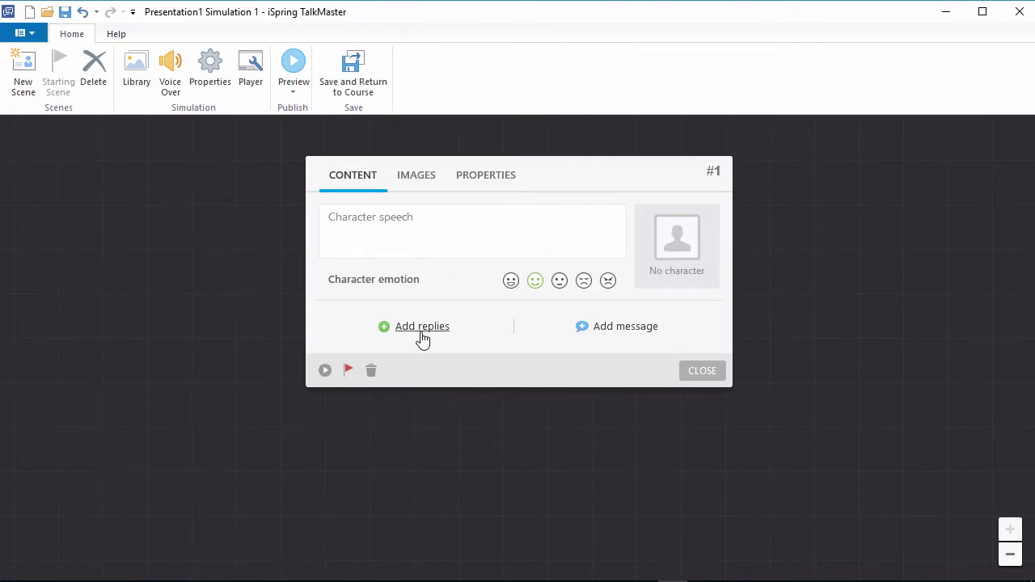
Insert the Content Library businessman in glasses holding a phone as scene #1's character.
left_click(684, 267)
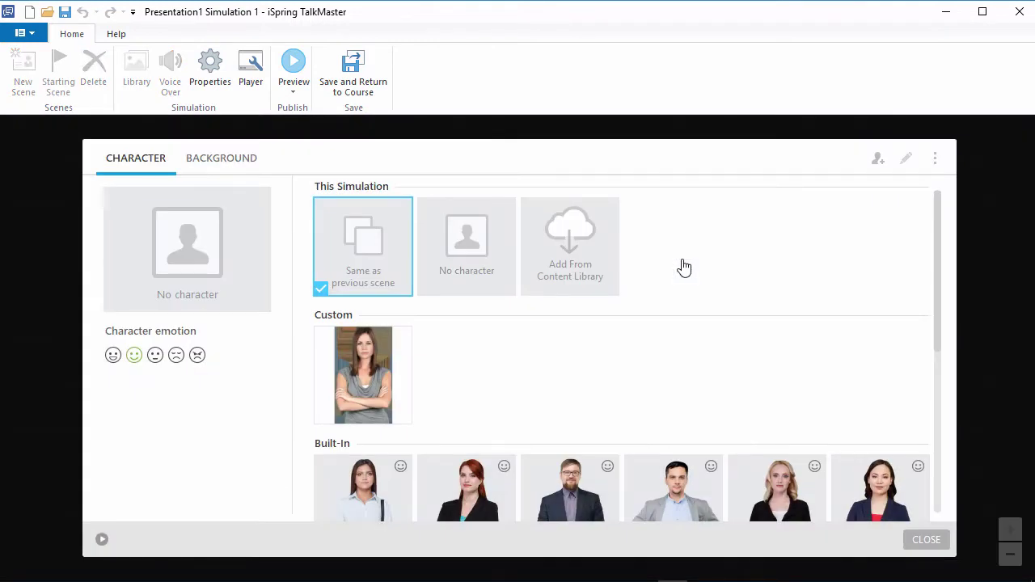
scroll(683, 267, "down", 3)
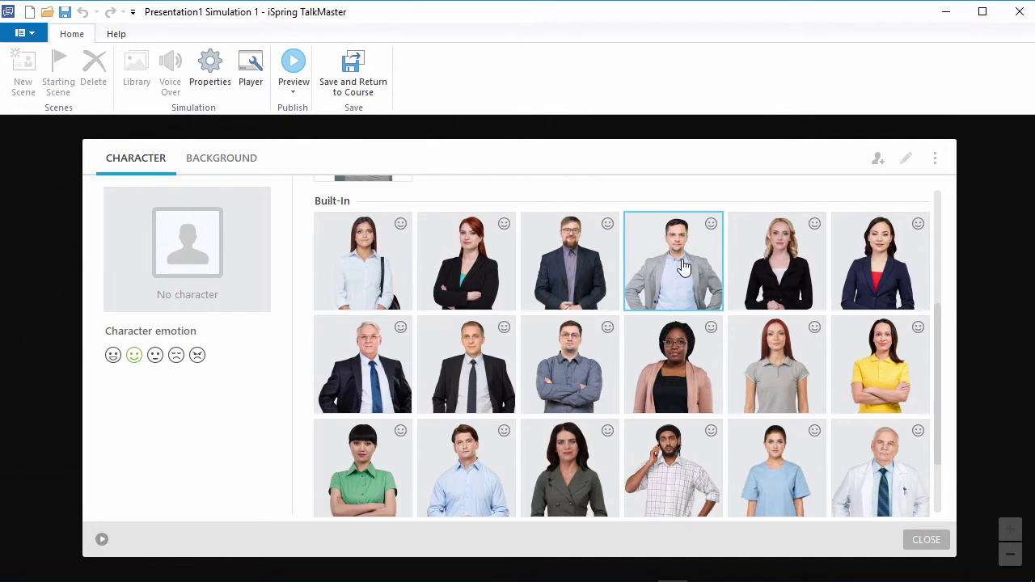
scroll(684, 267, "up", 3)
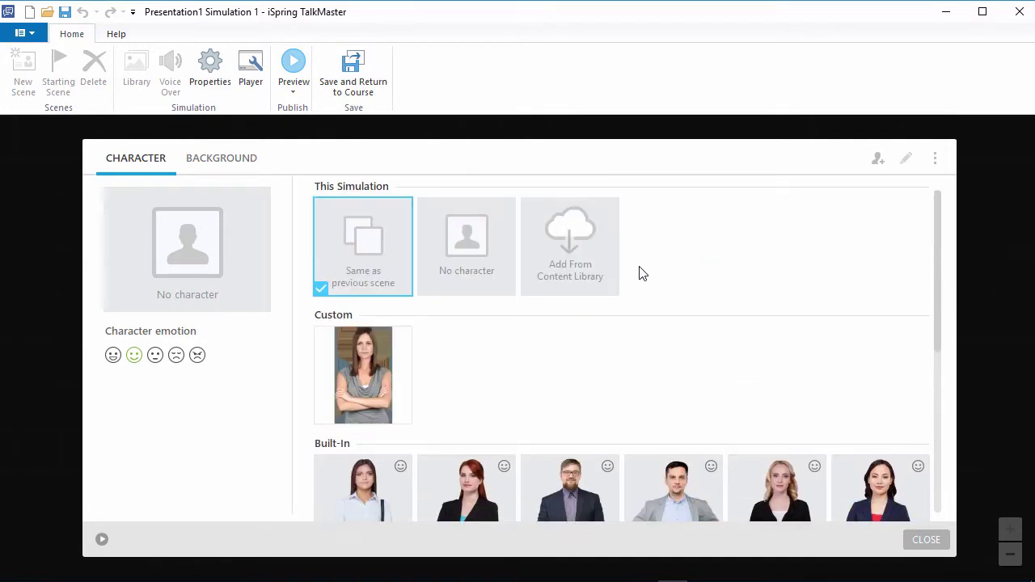
left_click(571, 268)
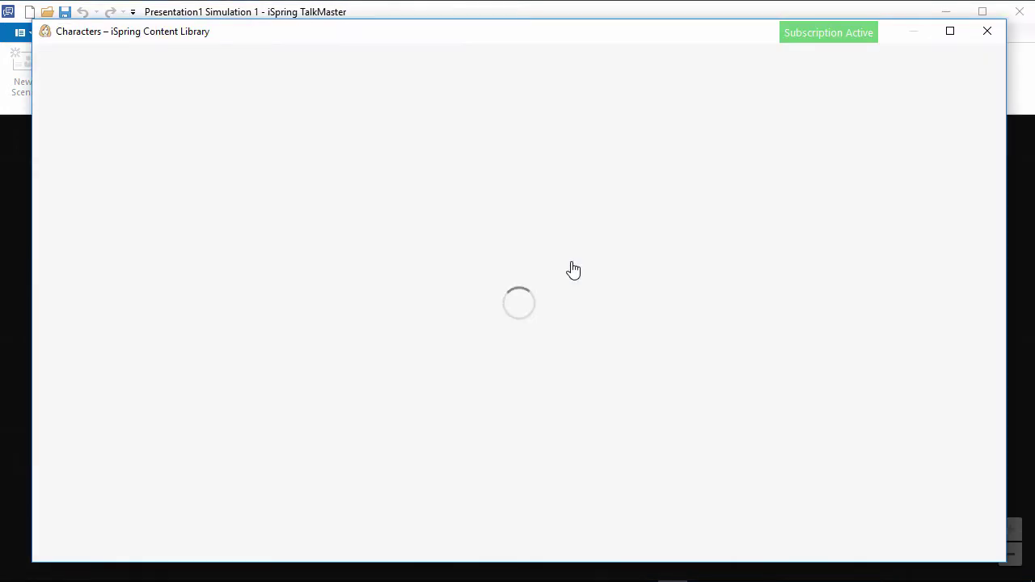
scroll(404, 300, "down", 5)
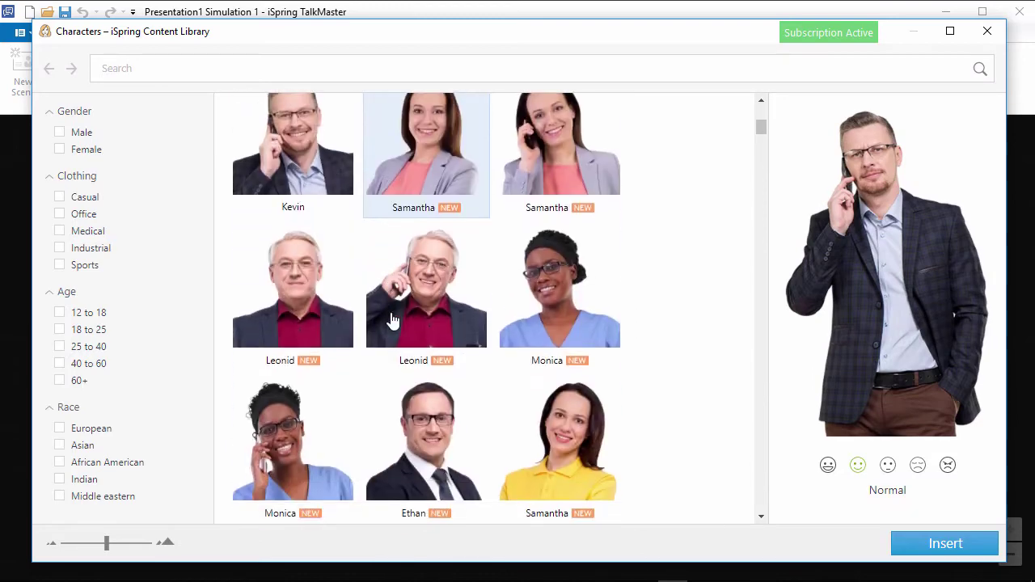
scroll(380, 301, "up", 2)
double_click(312, 295)
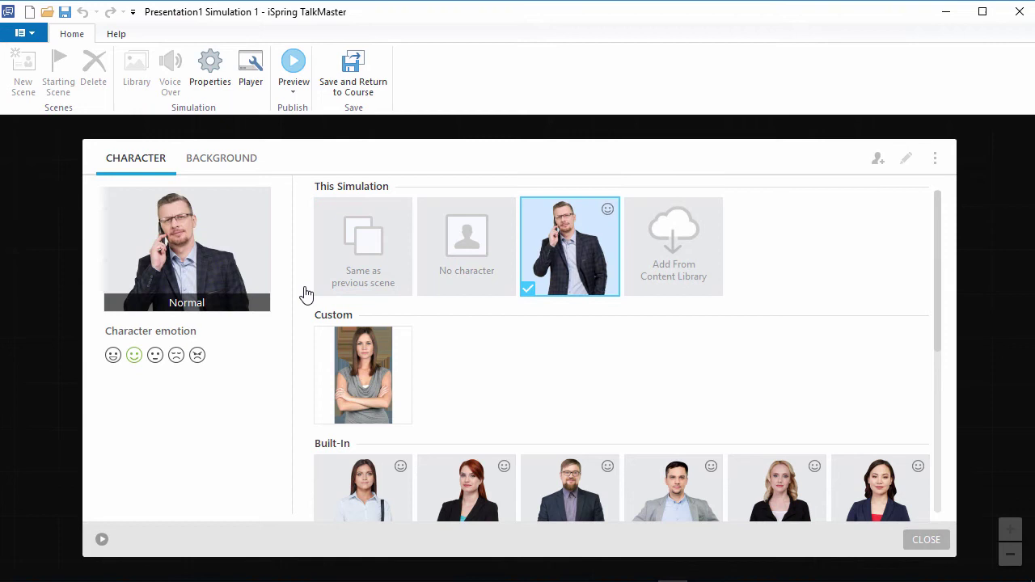
Set scene #1's background to the bright living-room sofa interior.
left_click(221, 164)
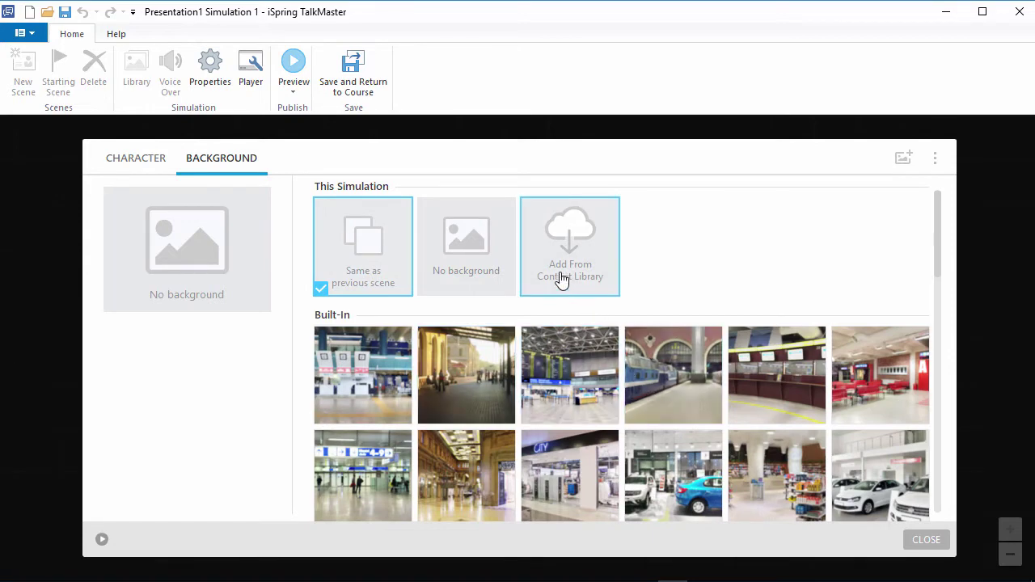
left_click_drag(936, 257, 954, 513)
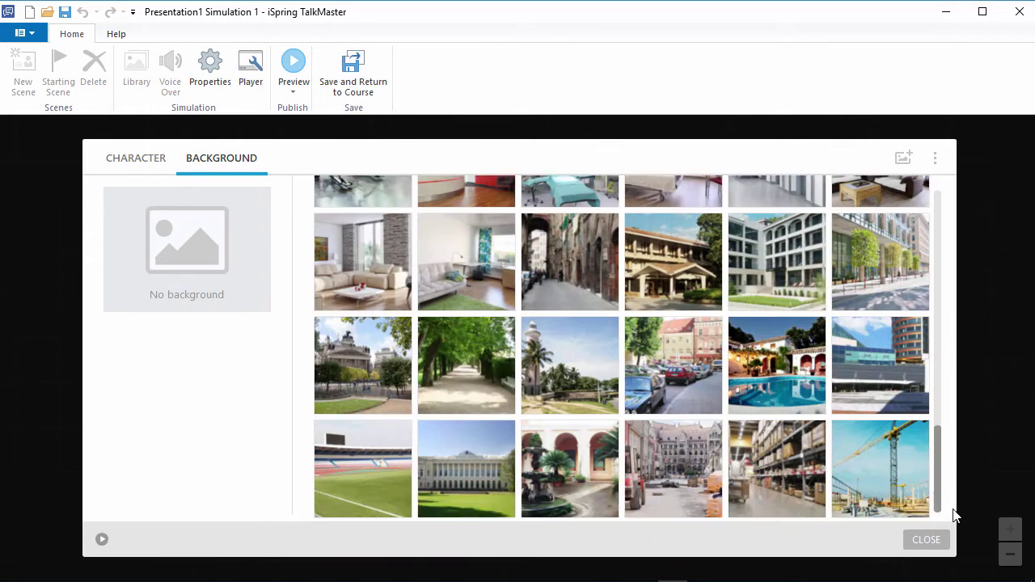
left_click(375, 282)
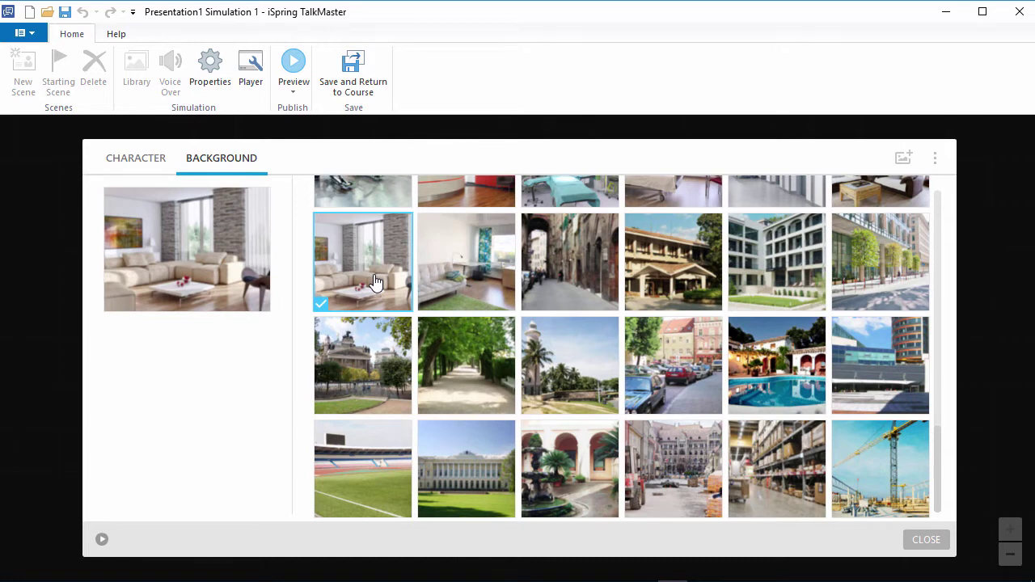
left_click(927, 539)
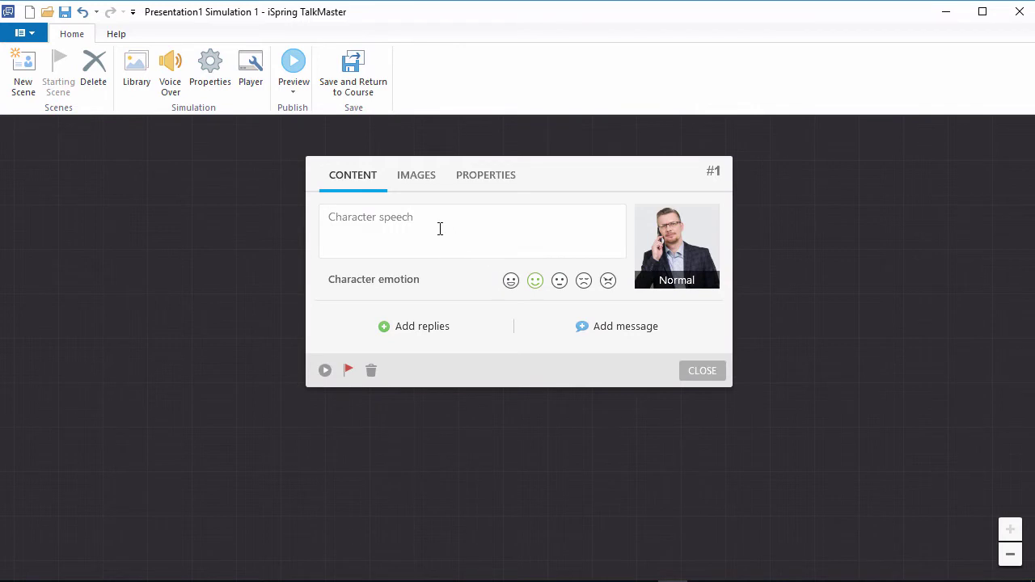
Paste the caller's credit-card cancellation line and remove the empty message from scene #1.
type("Yes, good morning. I want to cancel the last transaction on my credit card. Someone has stolen my money!")
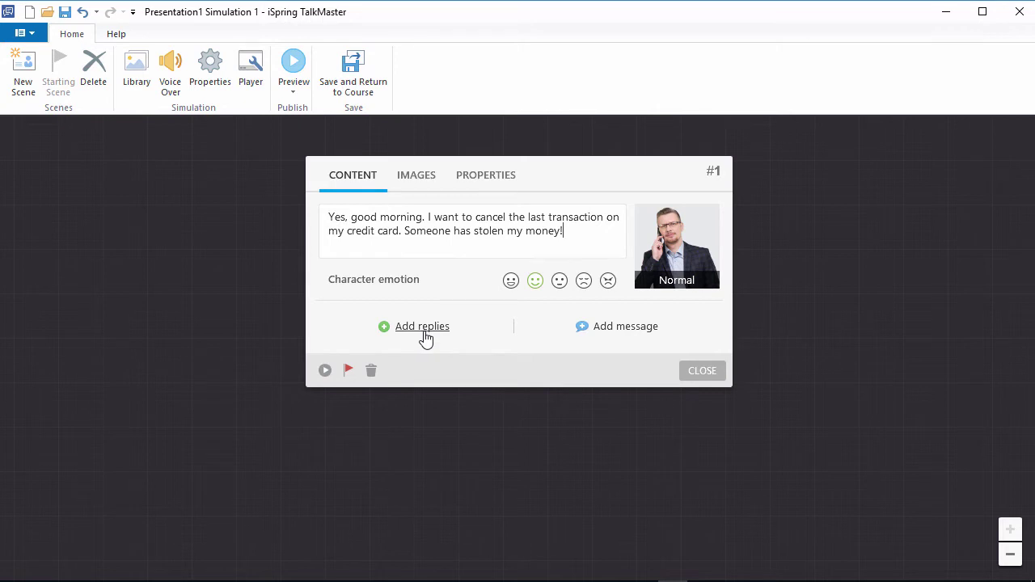
left_click(635, 328)
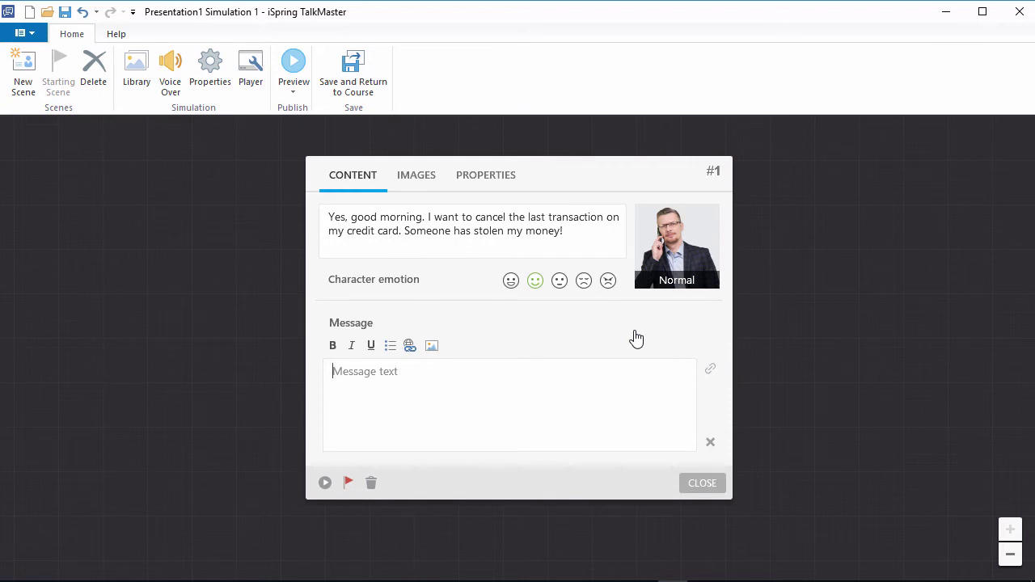
left_click(710, 443)
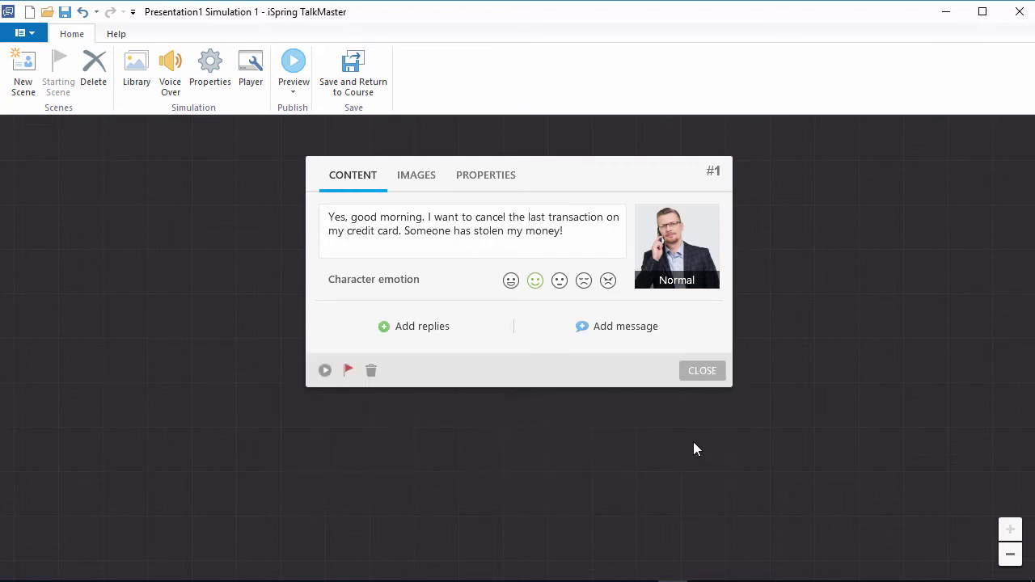
Add three reply options to scene #1, pasting a thank-you text into each.
left_click(422, 328)
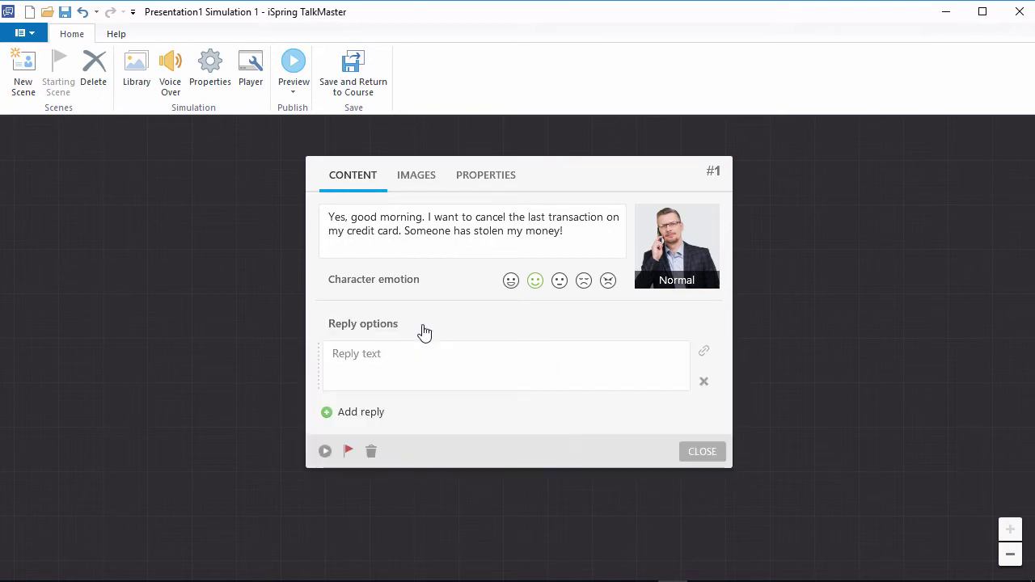
type("Thank you for contacting us! When did you notice that some money was missing?")
left_click(361, 411)
type("Thank you for calling us today! Please visit your local branch and request an account statement.")
left_click(360, 464)
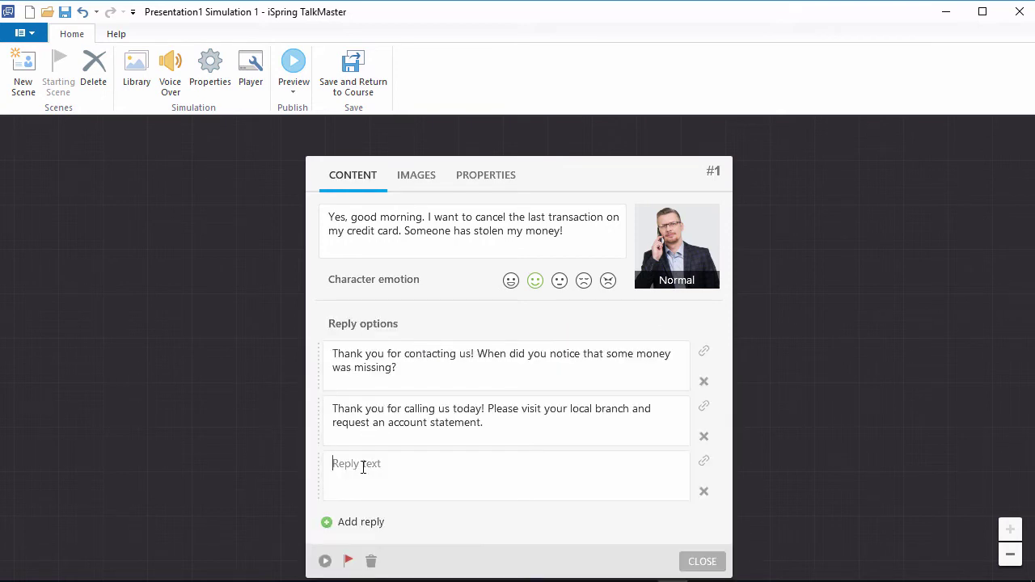
type("Thank you for your call. Will you please specify how much money has been stolen?")
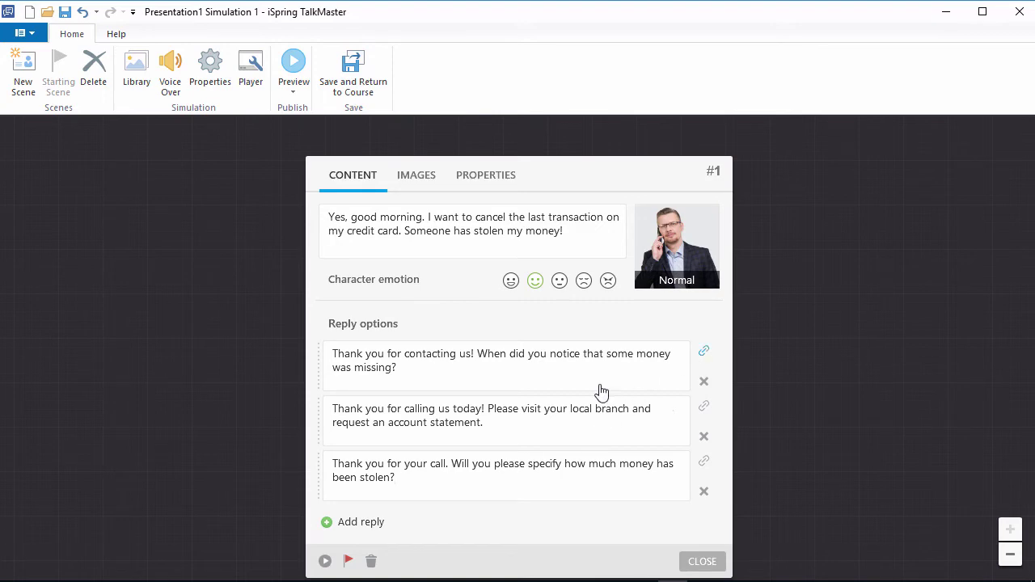
Link the first, second and third replies to newly created scenes #2, #3 and #4.
left_click_drag(704, 351, 157, 458)
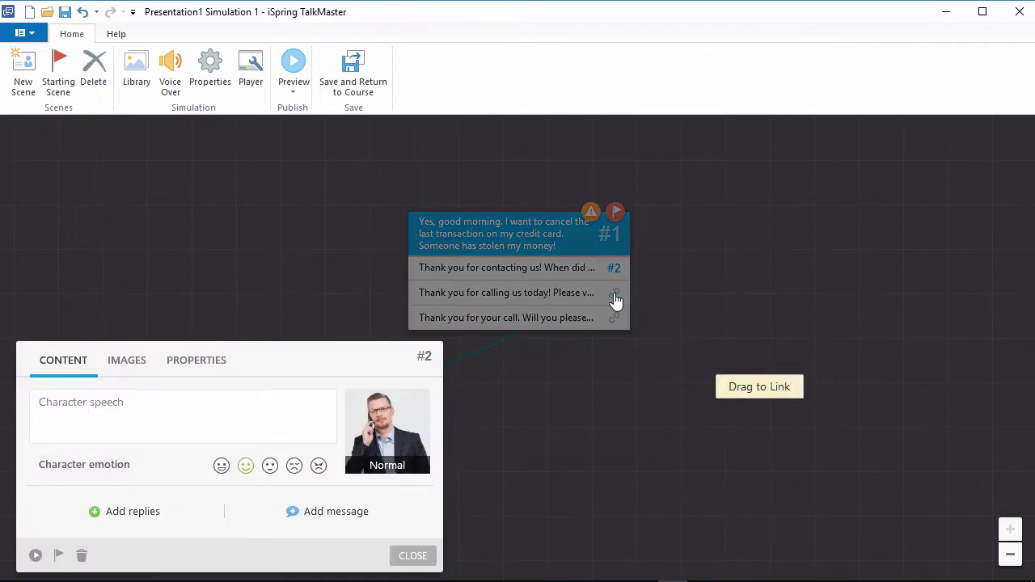
left_click_drag(615, 299, 502, 474)
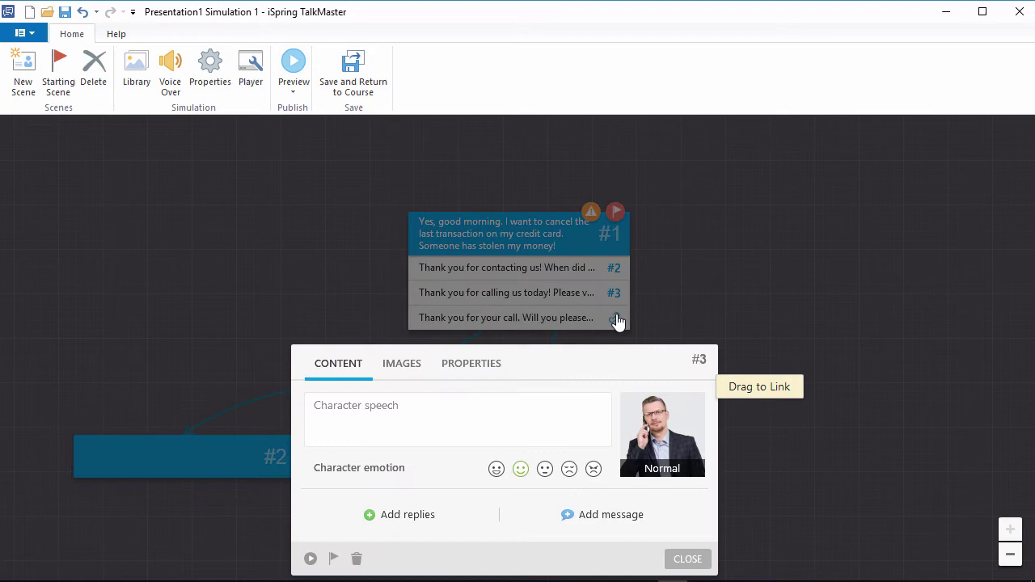
left_click_drag(617, 321, 835, 463)
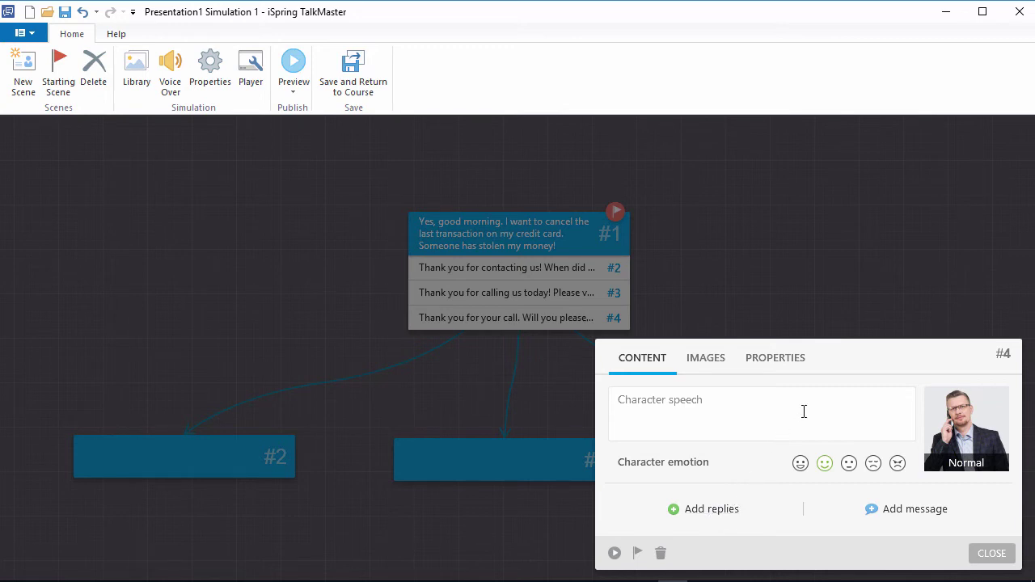
Add a pasted message about increasing the client's fears to scene #4 and set emotion to Unhappy.
left_click(908, 509)
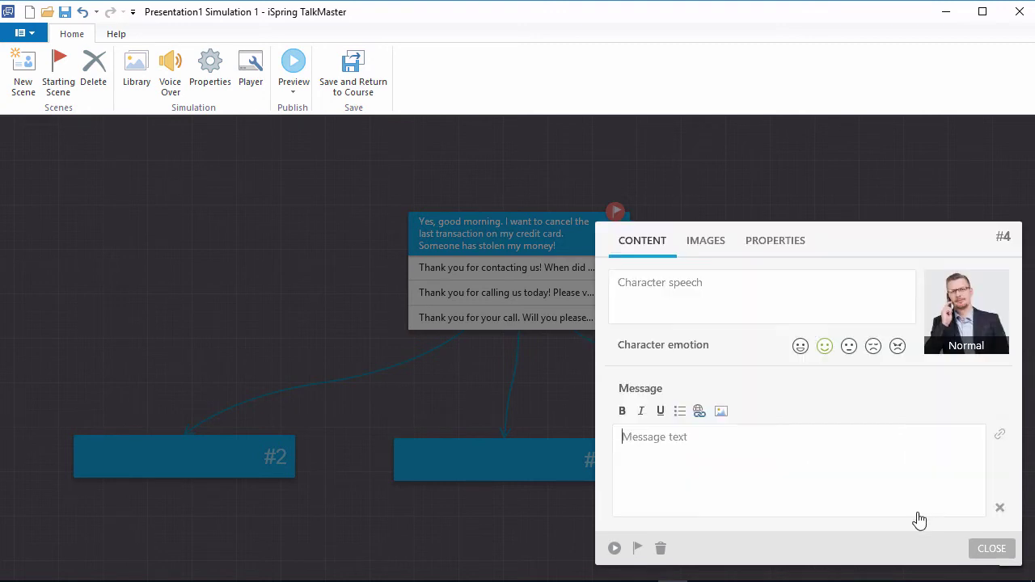
type("You've just increased the fears of the client. However, right now you can't tell for sure if it was fraud or a mistake.")
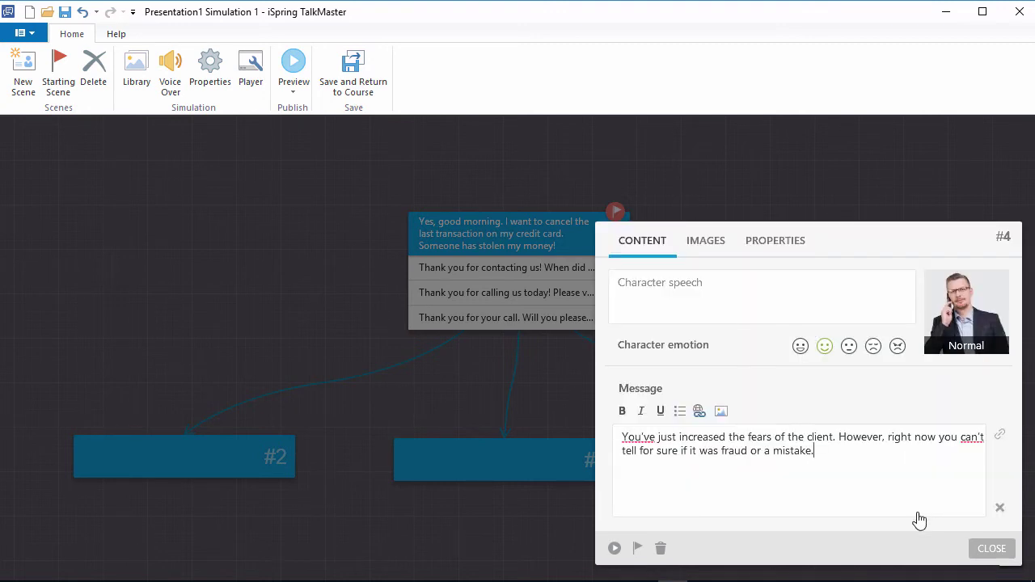
left_click(873, 354)
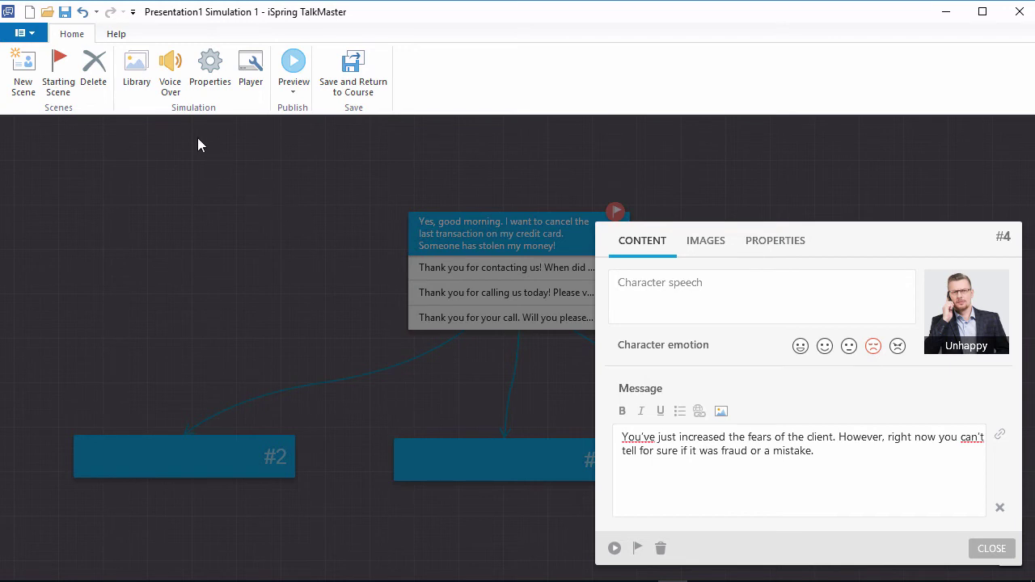
Switch to Voice Over on the Home ribbon.
left_click(170, 77)
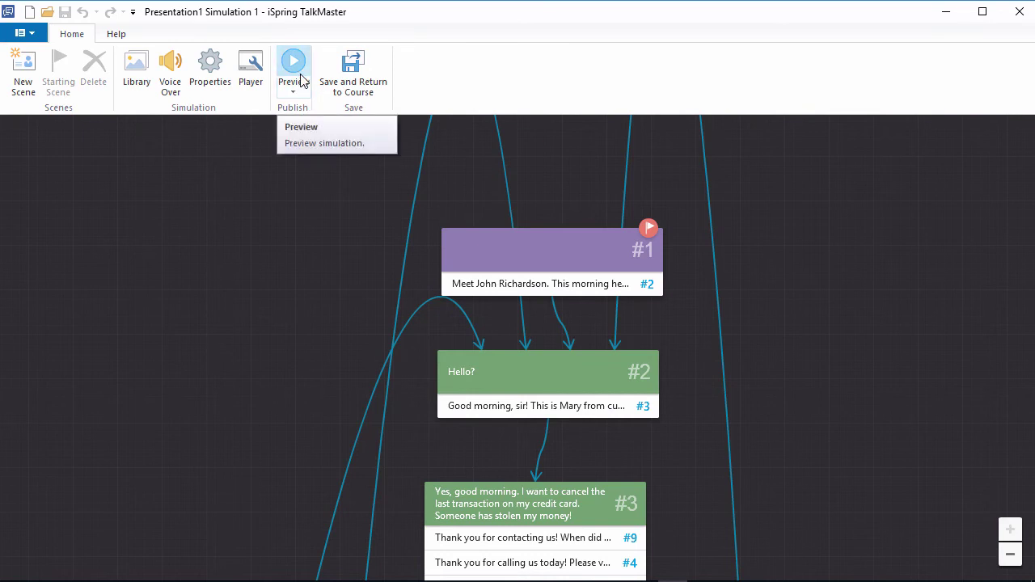
Open the Bank_learning_EN intro scene #1 for review, then bring up the file options.
double_click(529, 266)
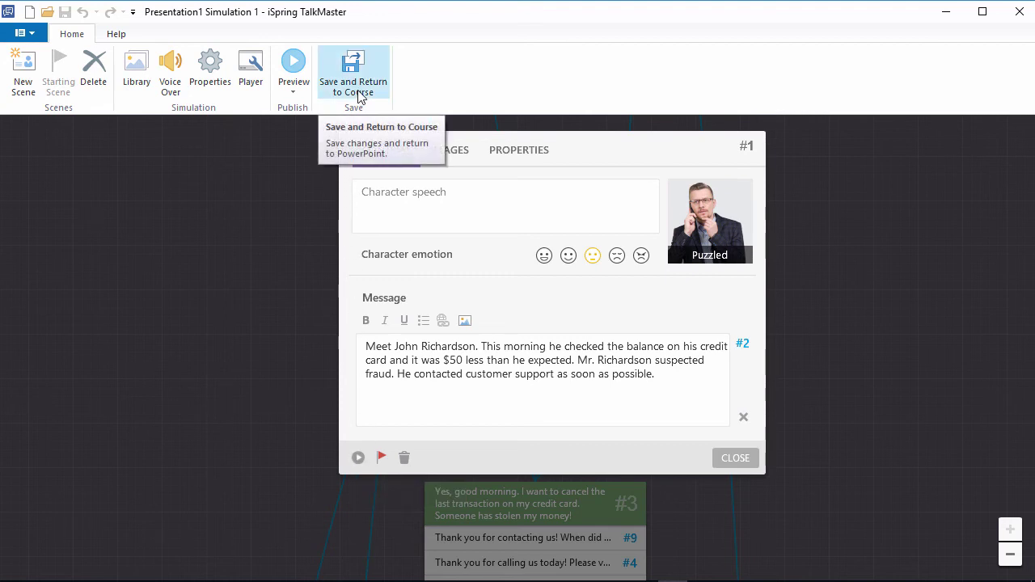
left_click(32, 34)
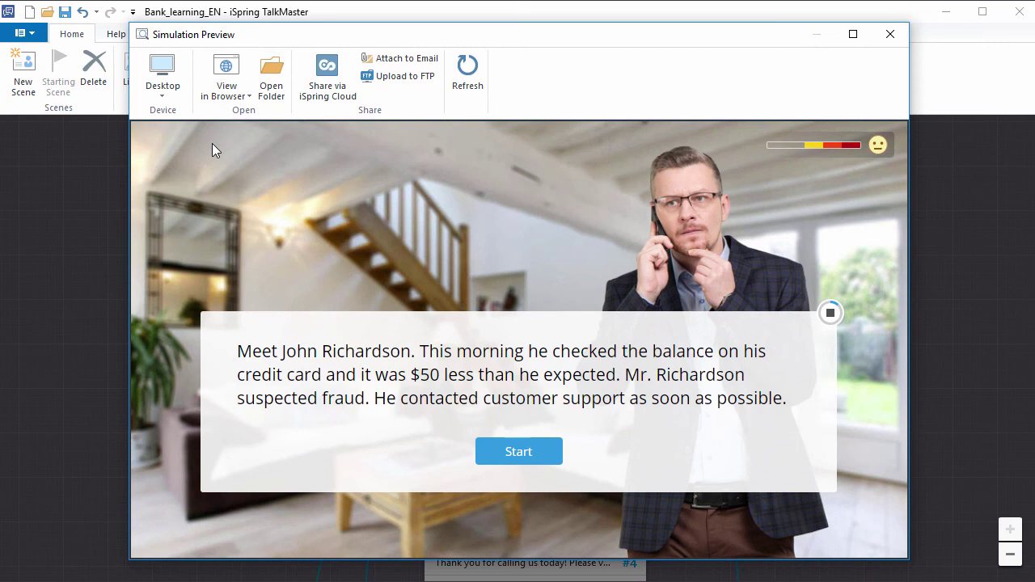
Switch the preview device to Smartphone and play the intro scene.
left_click(165, 92)
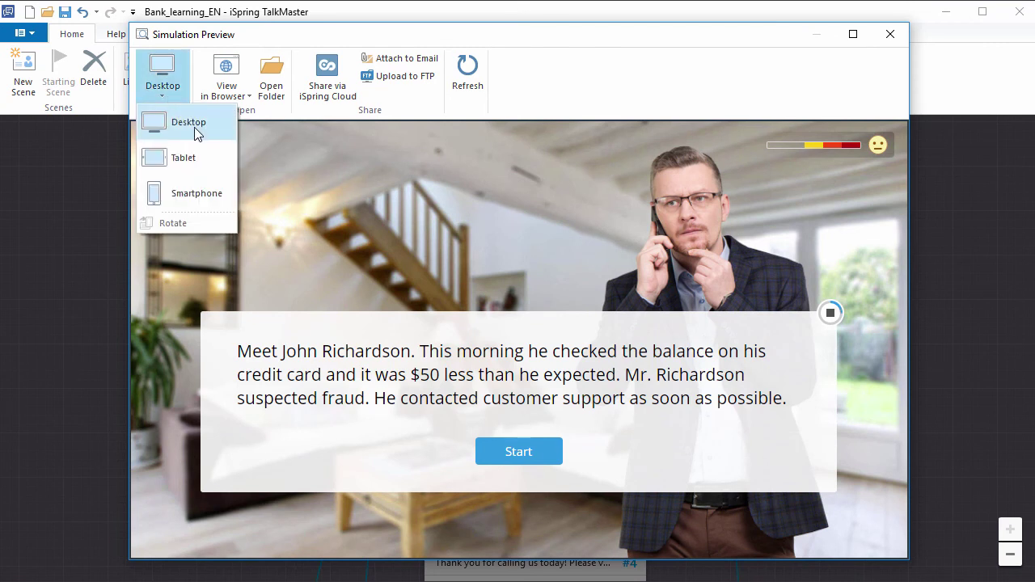
left_click(203, 196)
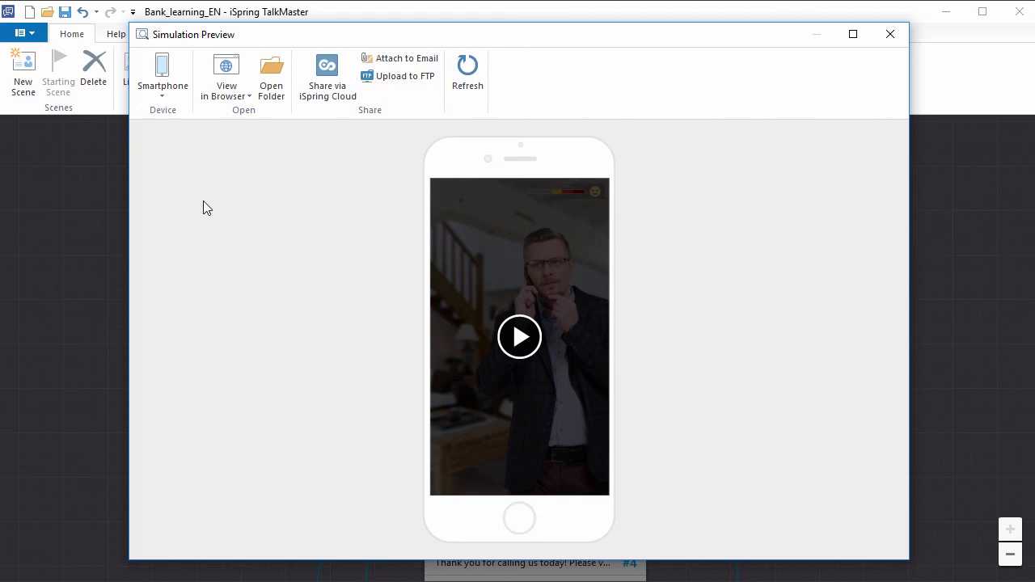
left_click(522, 340)
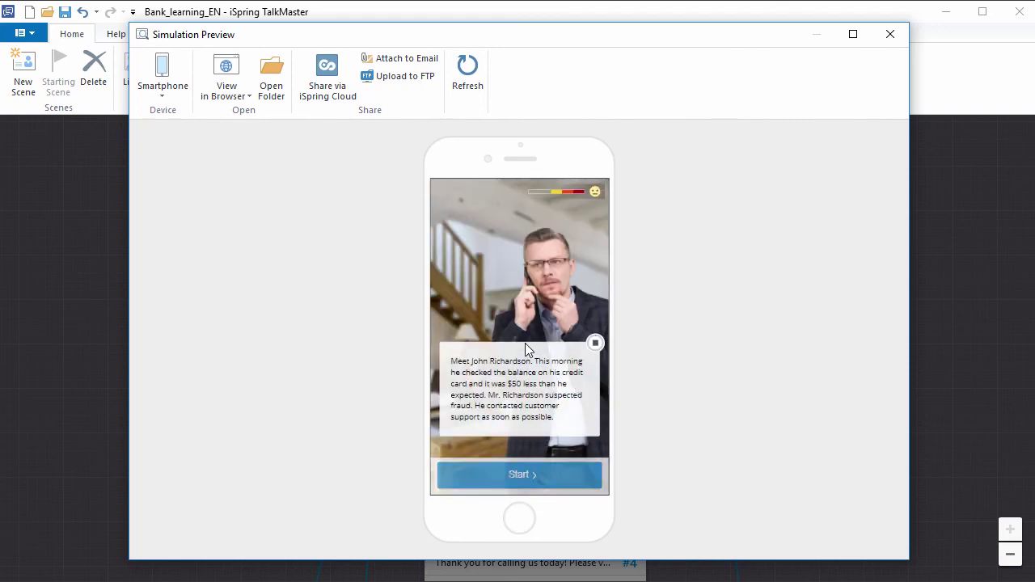